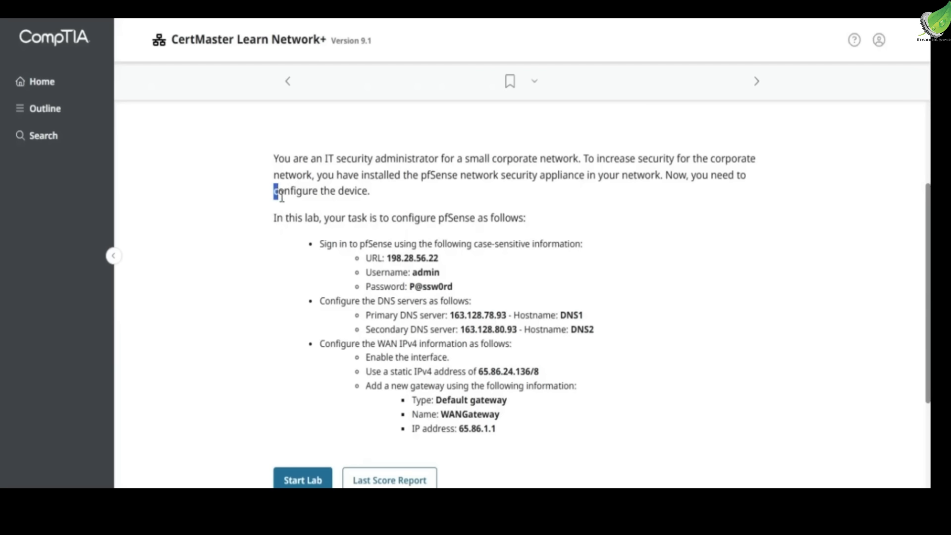
Read the lab scenario and its pfSense sign-in and DNS server requirements
left_click(373, 195)
scroll(372, 194, "down", 1)
scroll(373, 194, "down", 2)
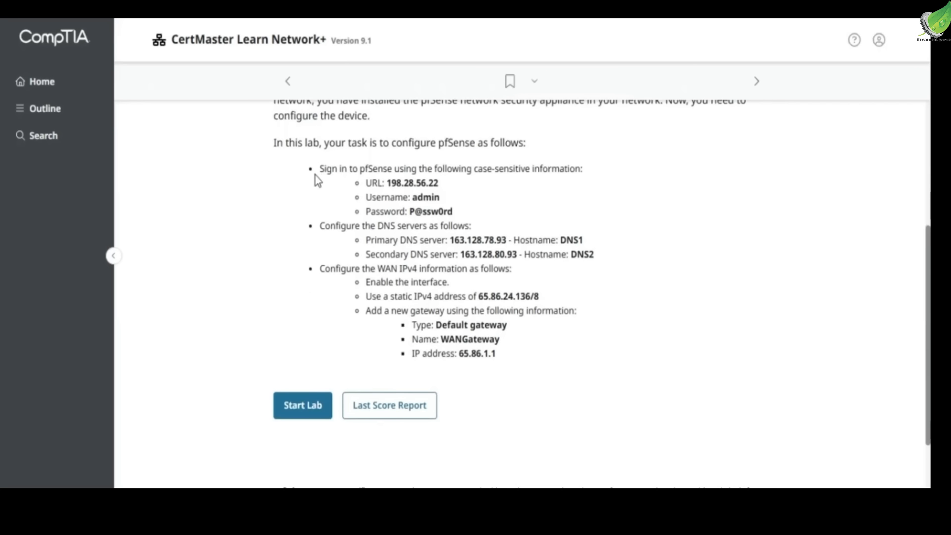
left_click_drag(317, 170, 394, 171)
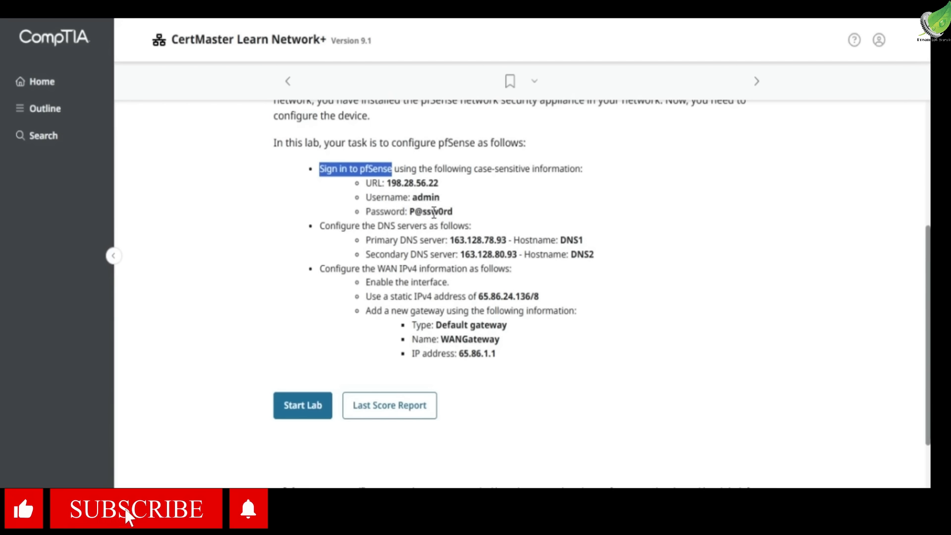
left_click_drag(321, 225, 424, 240)
left_click(430, 233)
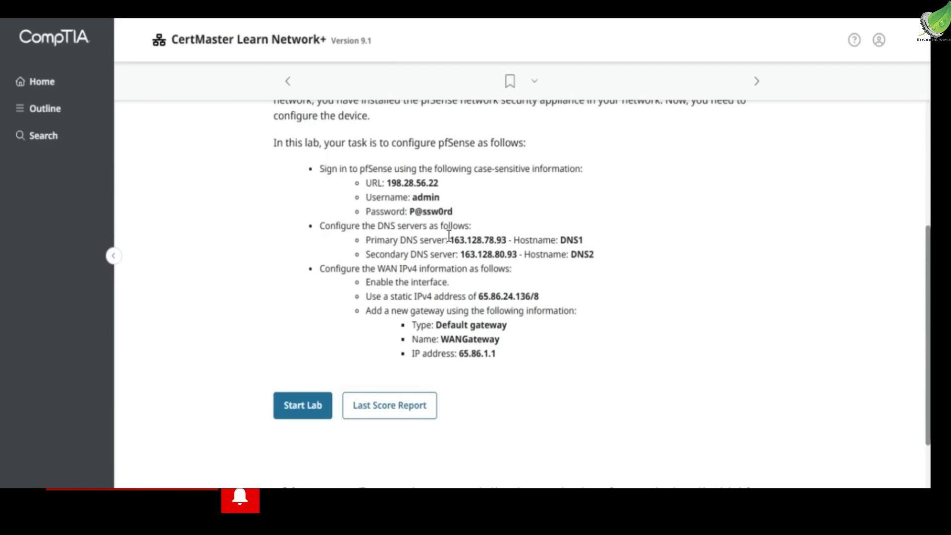
left_click_drag(449, 238, 584, 238)
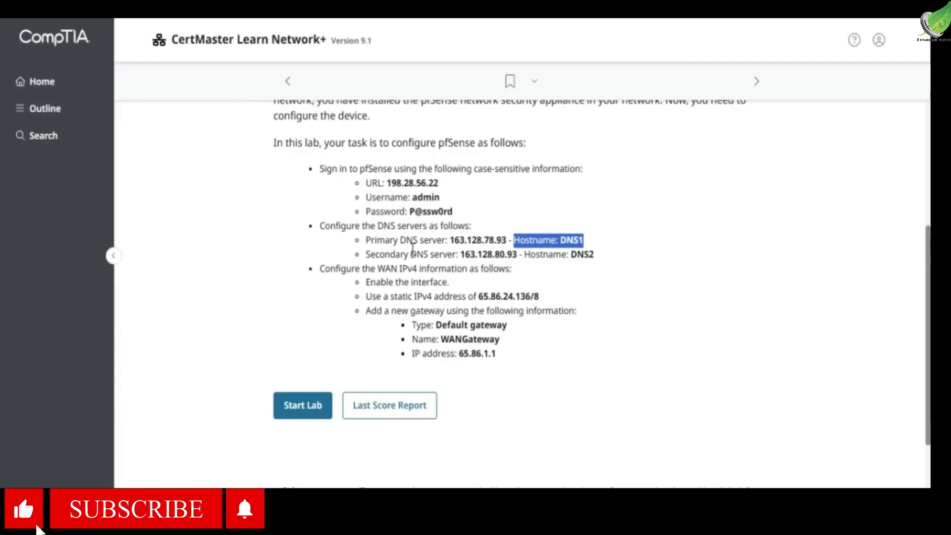
left_click(383, 251)
left_click_drag(383, 251, 487, 255)
left_click_drag(548, 254, 593, 255)
scroll(594, 255, "down", 2)
Read the WAN IPv4 requirements, including the static address and the new gateway's type, name and IP address
left_click_drag(320, 193, 421, 194)
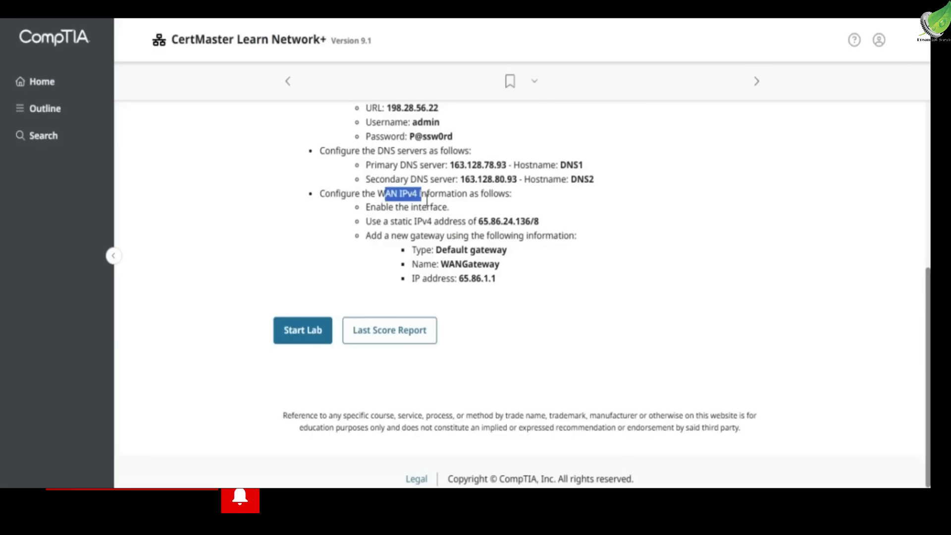
left_click_drag(365, 207, 446, 205)
left_click(386, 221)
left_click_drag(386, 221, 542, 221)
left_click(476, 220)
left_click(509, 220)
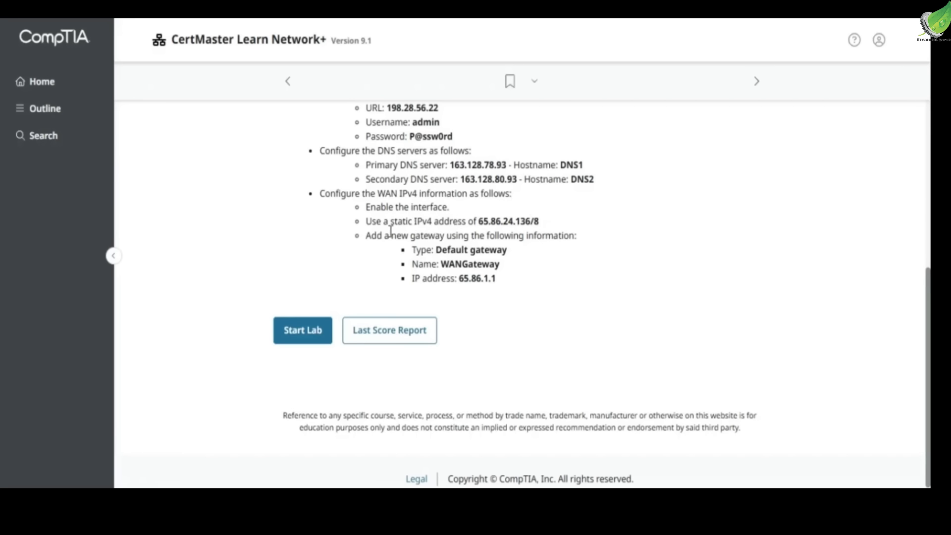
left_click_drag(372, 238, 450, 233)
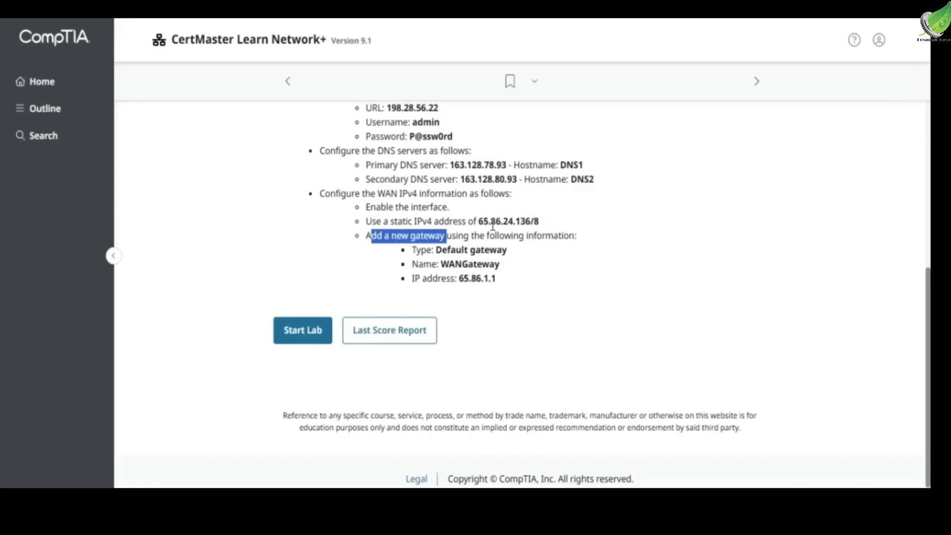
left_click_drag(427, 251, 496, 264)
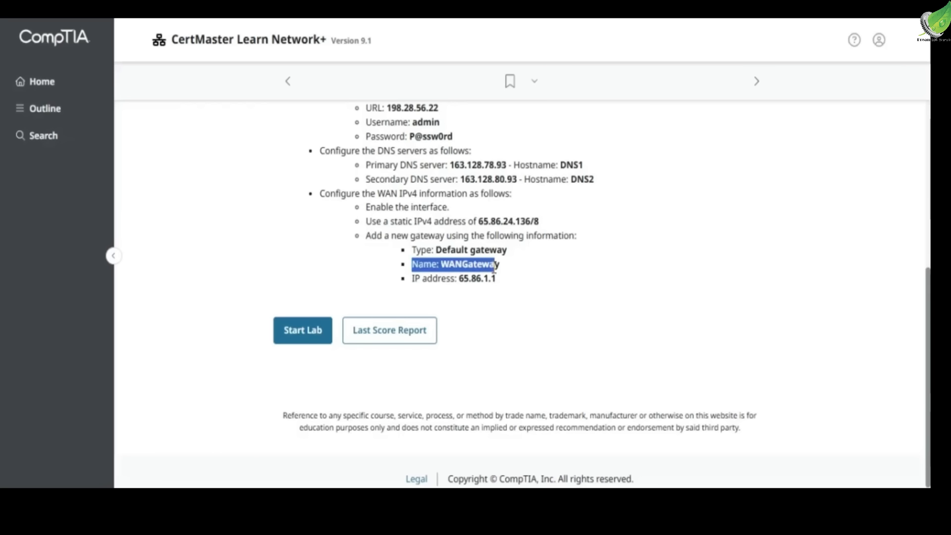
left_click_drag(410, 279, 503, 291)
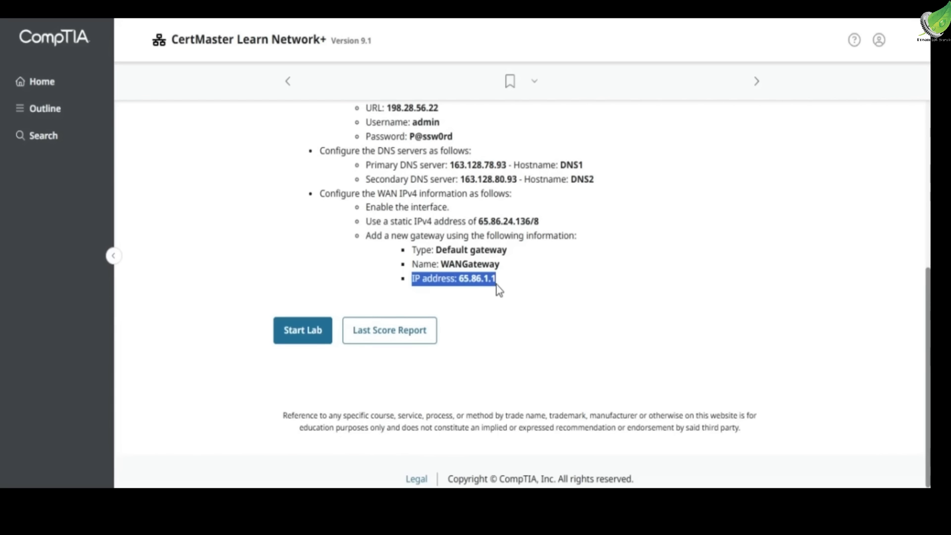
left_click(529, 317)
scroll(529, 317, "up", 6)
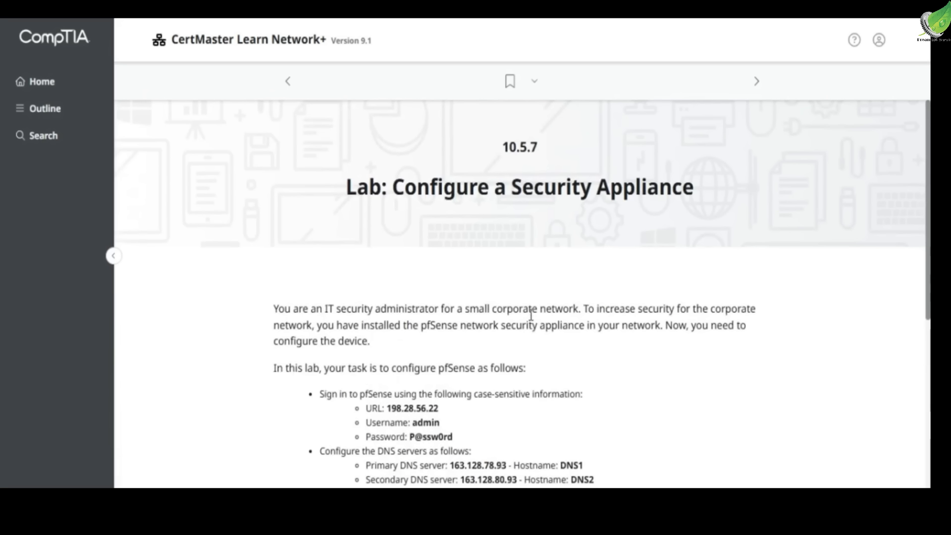
Start the lab and sign in to pfSense as admin with the account password
scroll(531, 314, "down", 6)
left_click(294, 332)
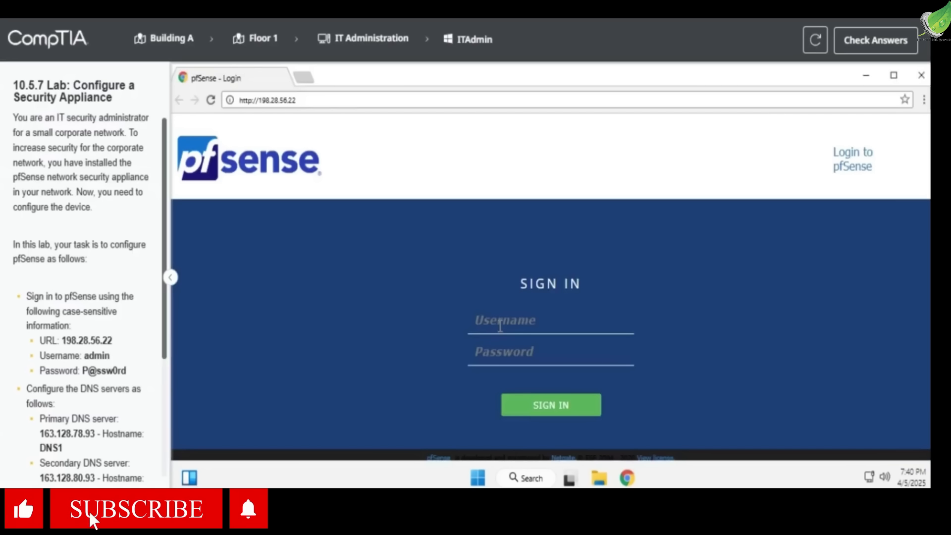
type("admin")
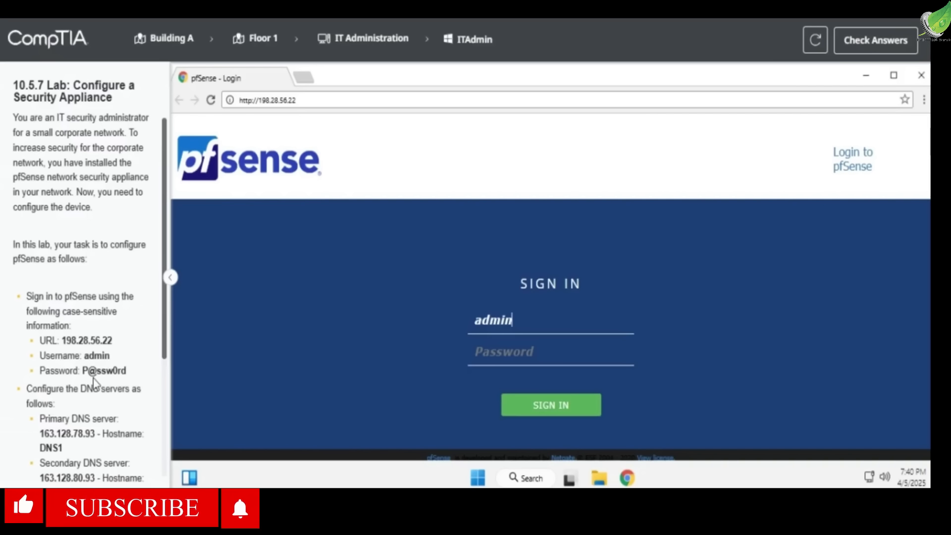
left_click_drag(82, 371, 156, 381)
left_click(583, 342)
type("P@ss")
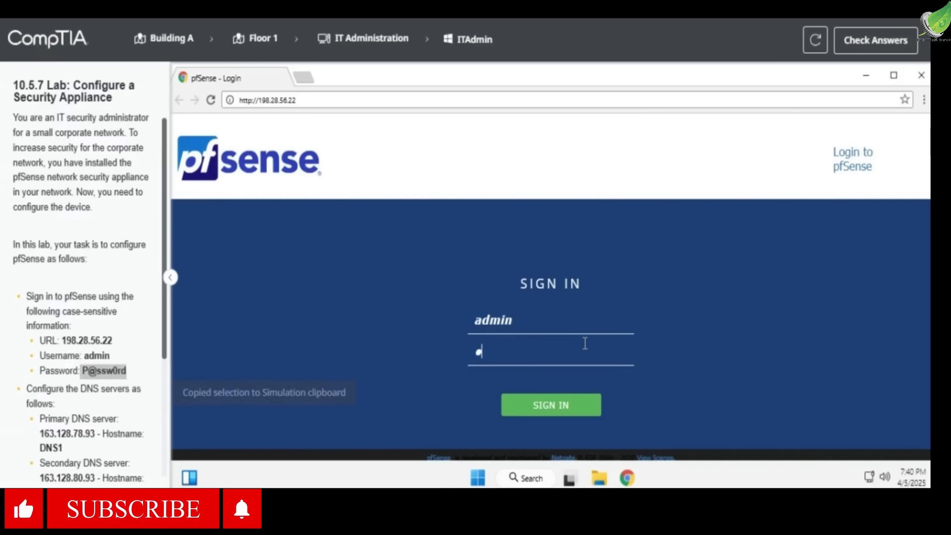
type("w0rd")
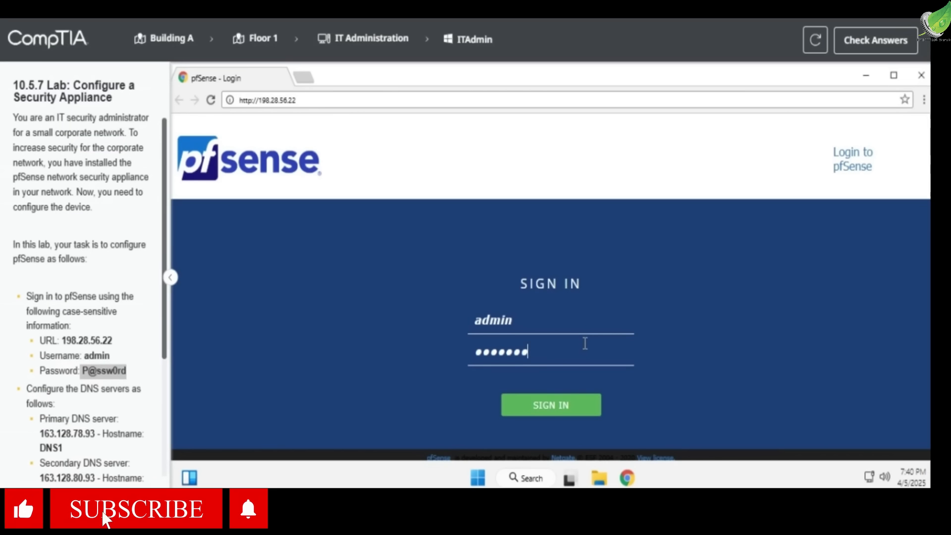
left_click(552, 417)
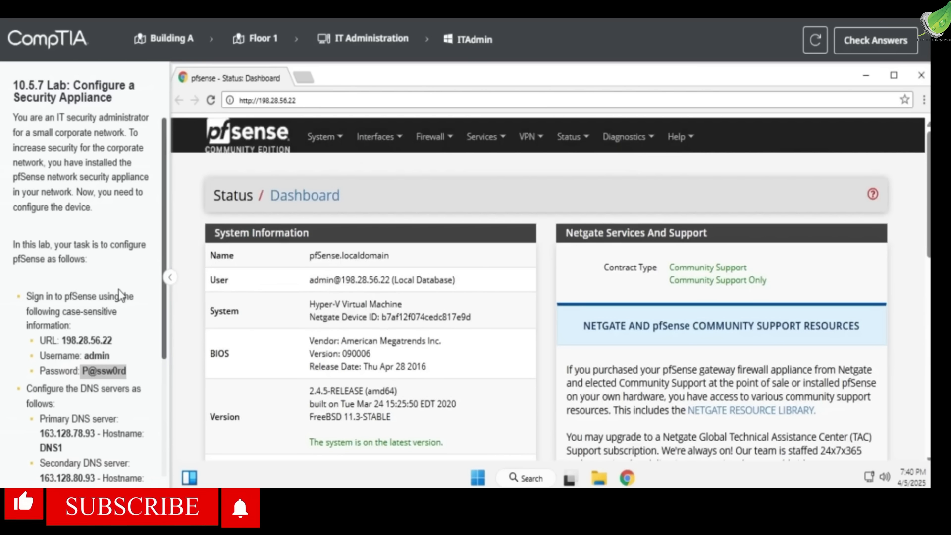
In the system's General Setup, set the first DNS server to 163.128.78.93 with hostname DNS1
scroll(119, 297, "down", 3)
left_click_drag(26, 239, 127, 239)
left_click(322, 137)
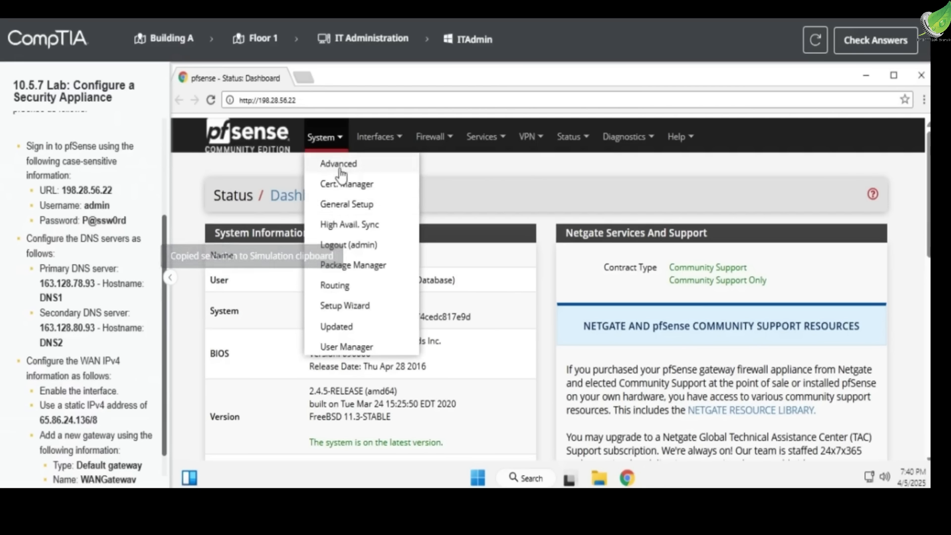
left_click(341, 204)
scroll(258, 259, "down", 3)
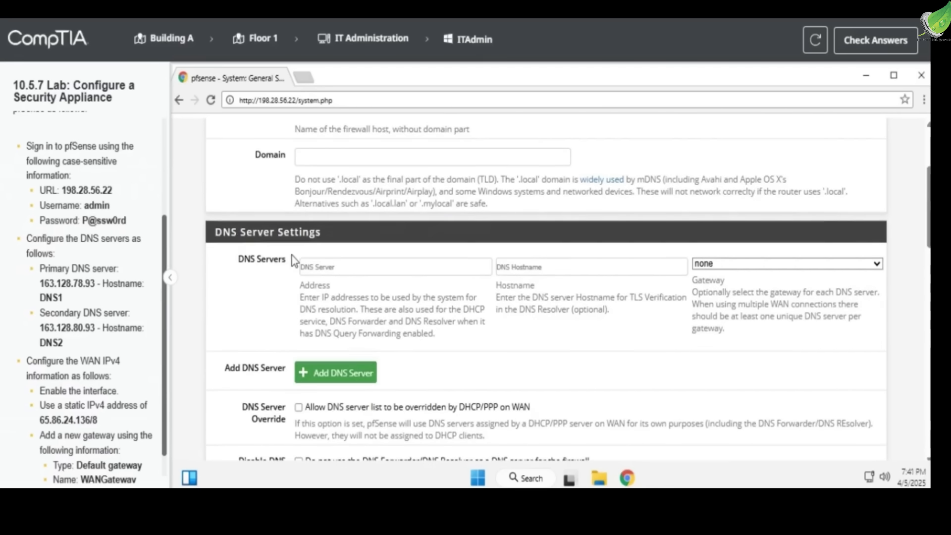
scroll(99, 294, "down", 1)
left_click(328, 272)
type("163.128")
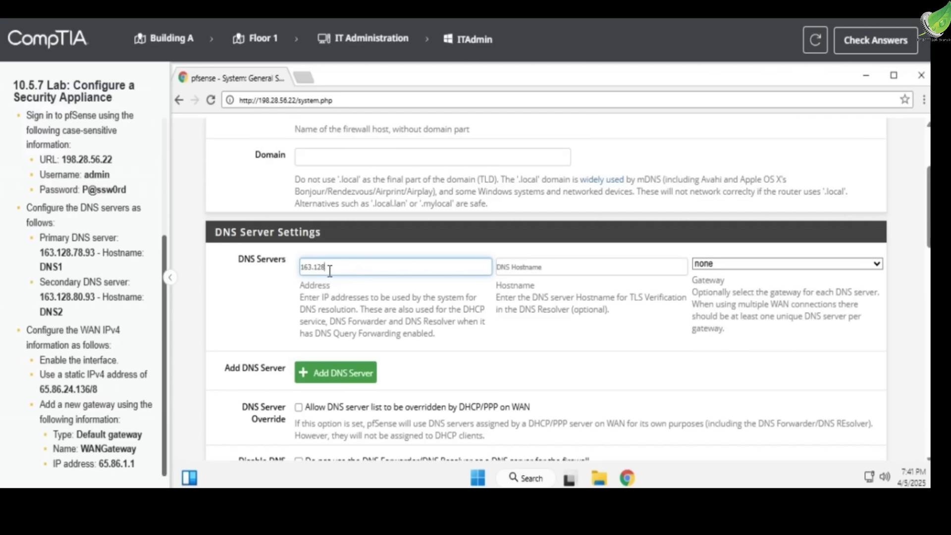
type(".78.93")
left_click(535, 268)
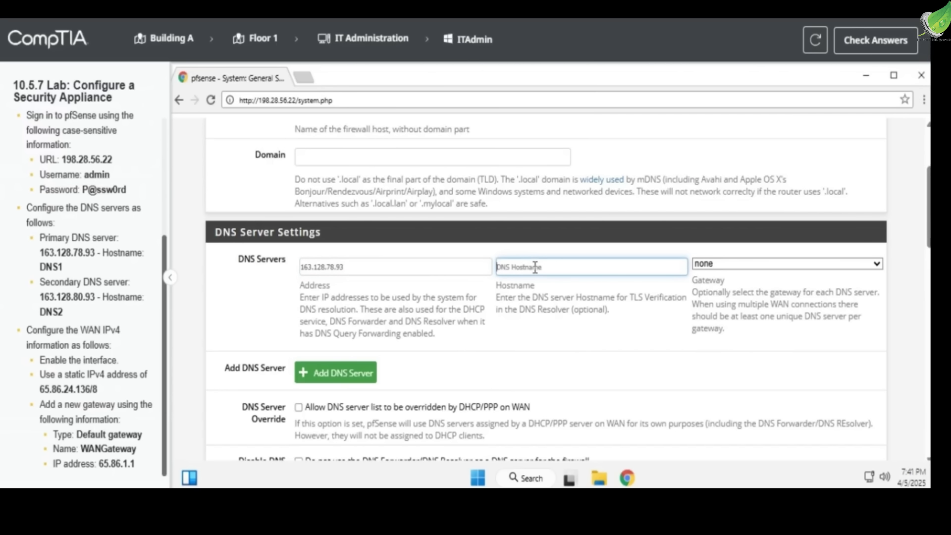
type("DNS1")
Add a second DNS server with address 163.128.80.93 and hostname DNS2
left_click(341, 375)
left_click(340, 316)
type("19")
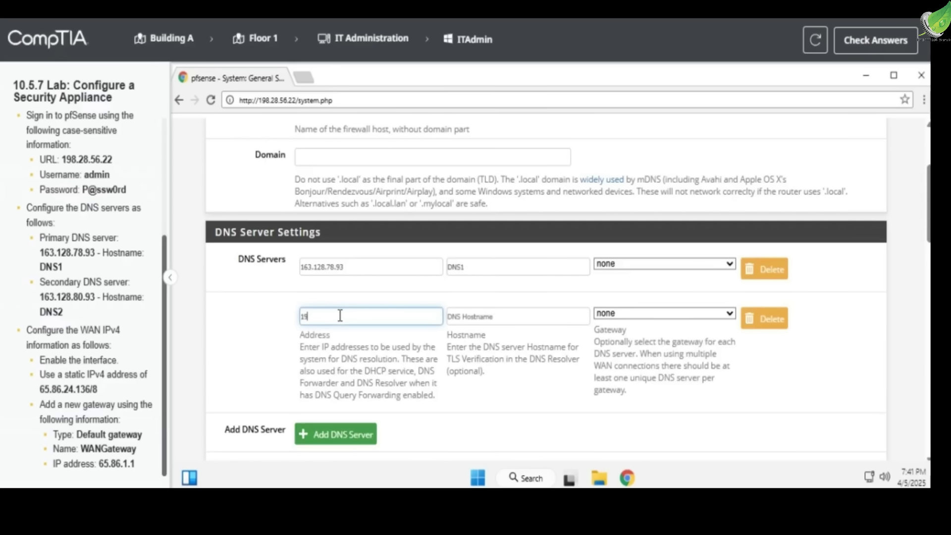
type("63.128.80.93")
left_click(461, 317)
type("DNS2")
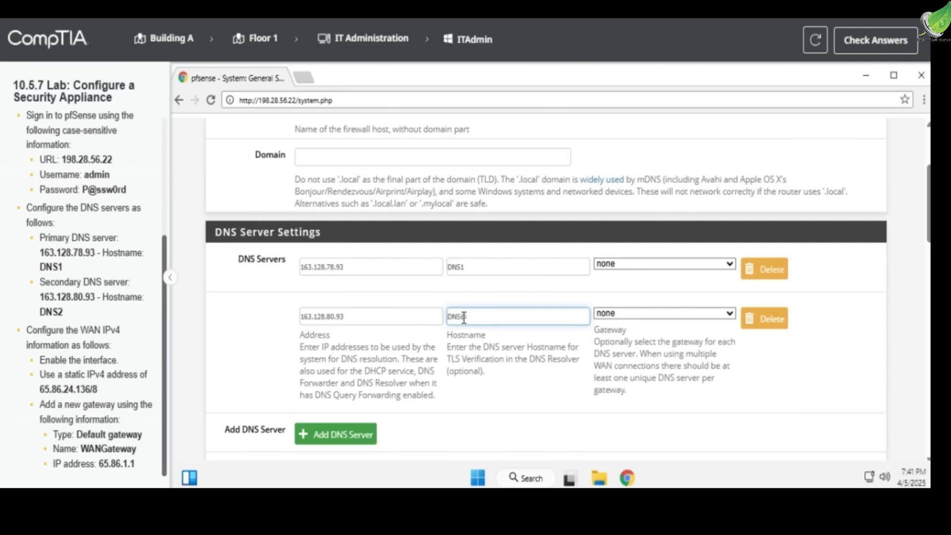
left_click(519, 360)
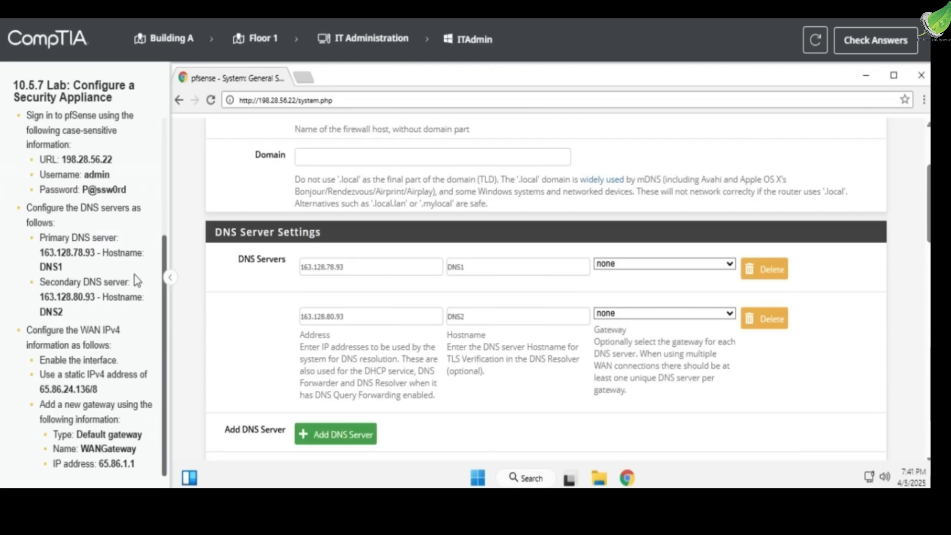
Check the DNS entries against the lab instructions and save the General Setup changes
mouse_move(35, 239)
left_mouse_down()
mouse_move(80, 301)
mouse_move(57, 286)
mouse_move(44, 238)
left_mouse_up()
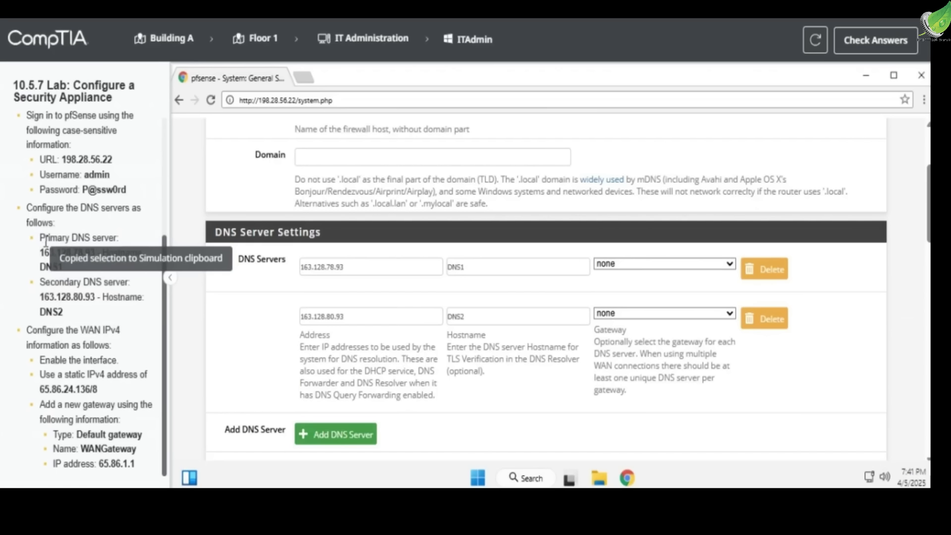
scroll(271, 384, "down", 15)
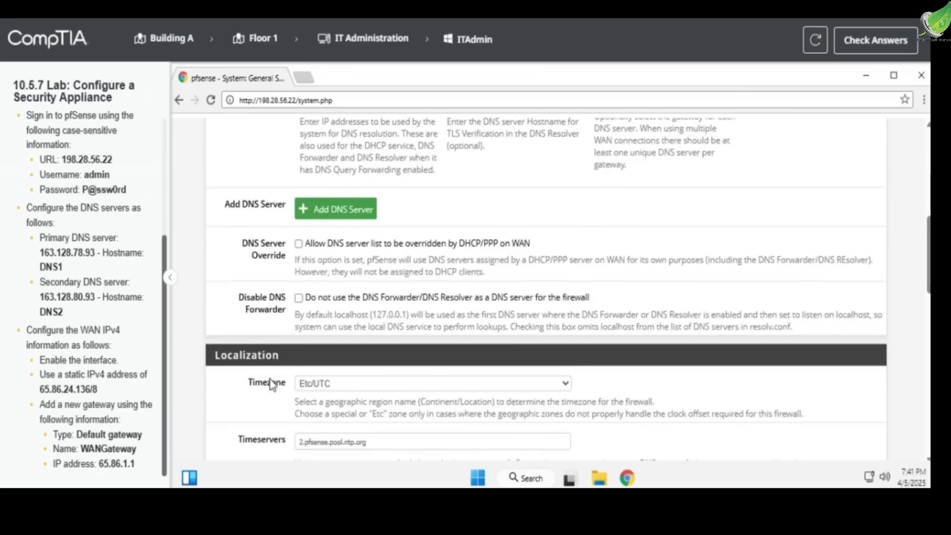
scroll(270, 384, "down", 5)
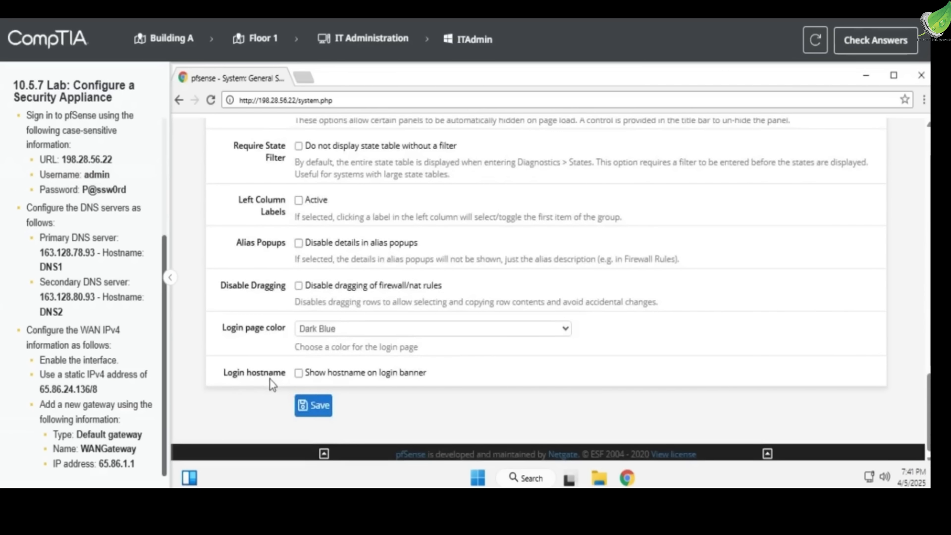
left_click(320, 405)
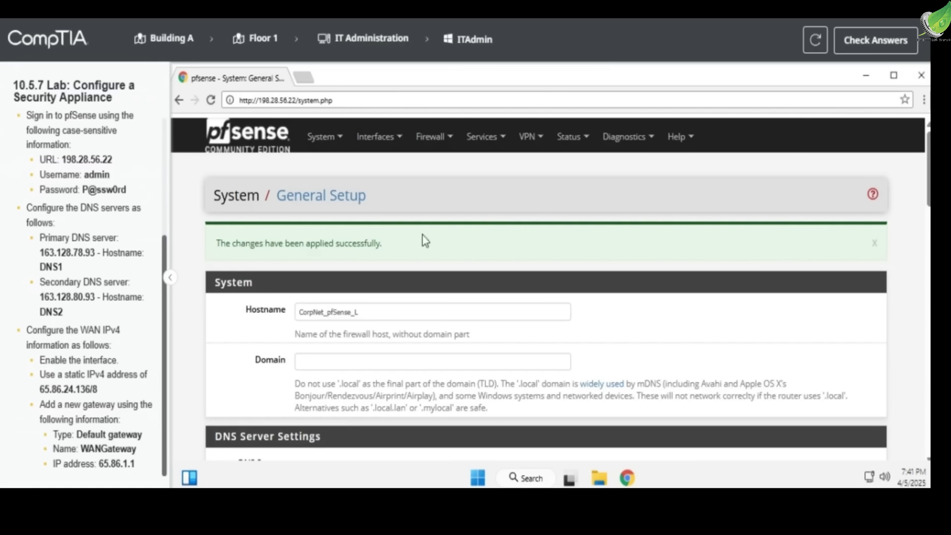
Open the WAN interface configuration and enable the interface
triple_click(52, 345)
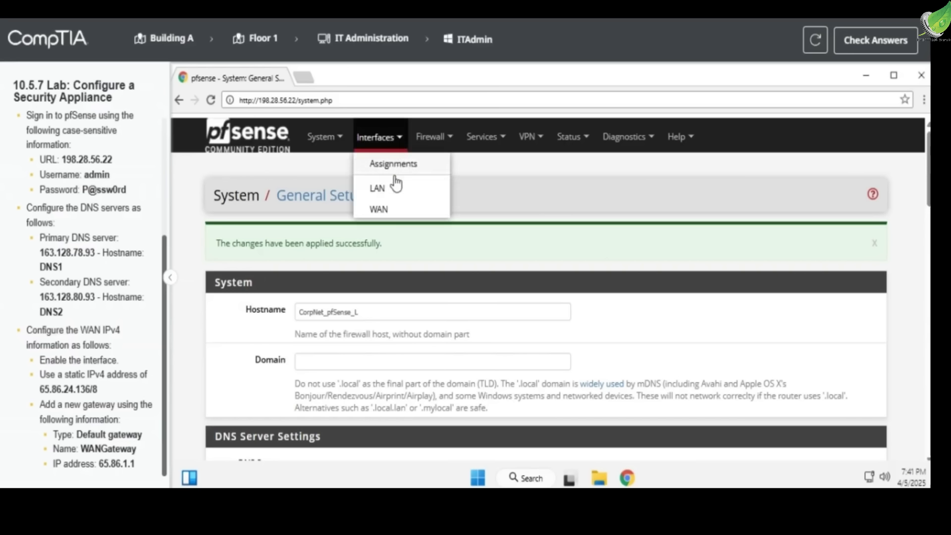
mouse_move(388, 136)
left_click(378, 210)
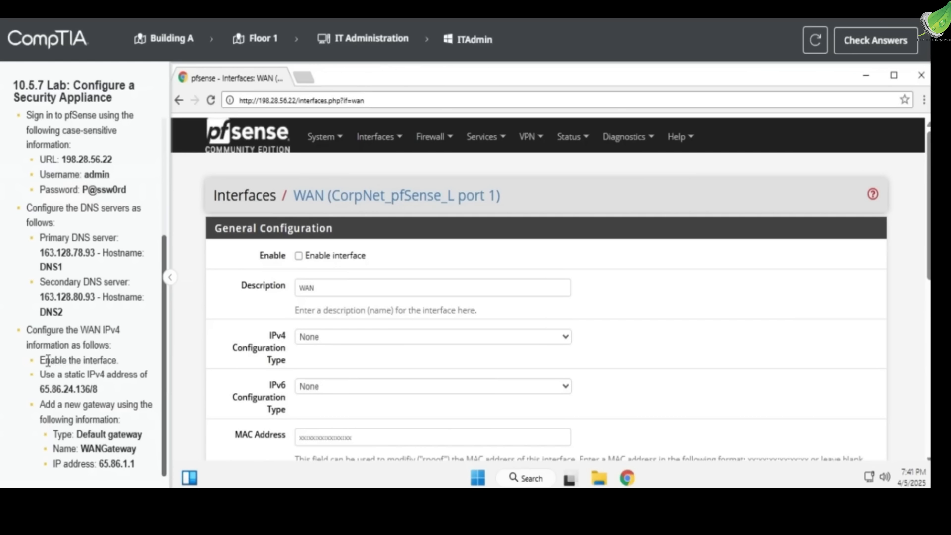
left_click_drag(39, 360, 118, 360)
left_click(298, 256)
Set the WAN interface's IPv4 configuration type to Static IPv4
left_click_drag(63, 374, 138, 380)
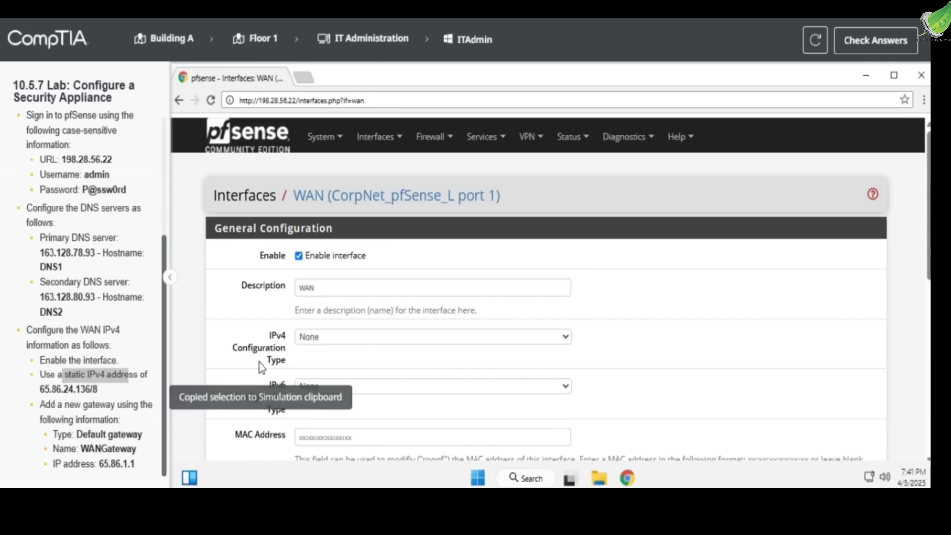
scroll(304, 349, "down", 2)
left_click(358, 262)
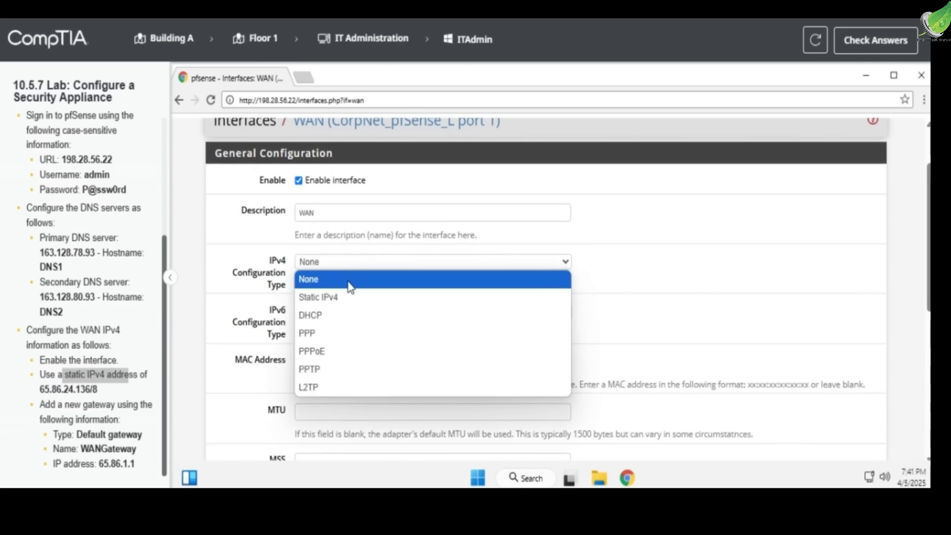
left_click(346, 301)
Set the WAN interface's static IPv4 address to 65.86.24.136 with a subnet prefix of /8
scroll(333, 312, "down", 2)
scroll(334, 312, "down", 5)
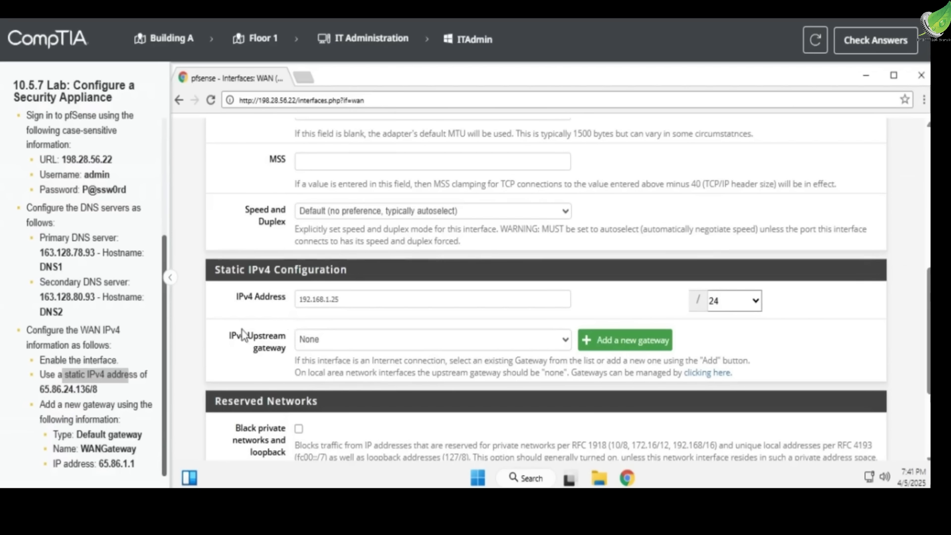
left_click(37, 395)
left_click_drag(37, 395, 98, 390)
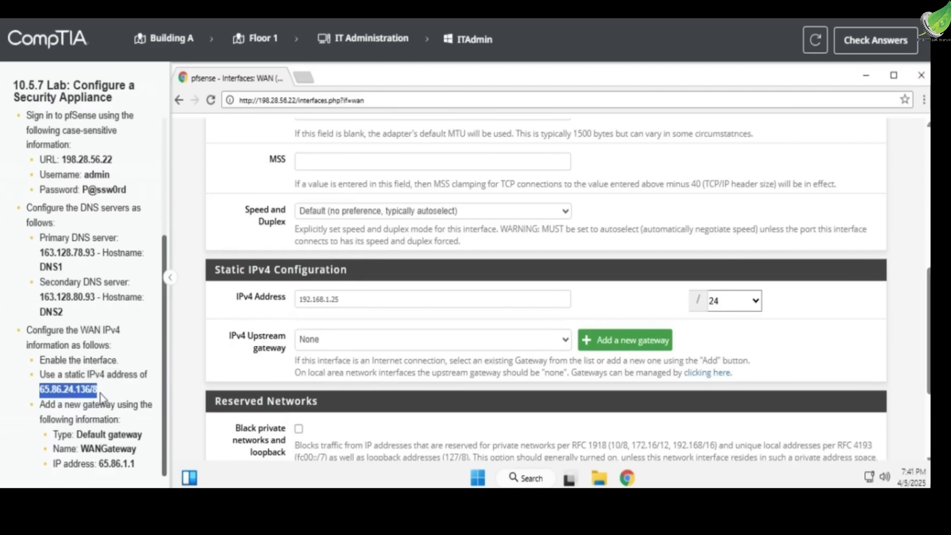
left_click(250, 298)
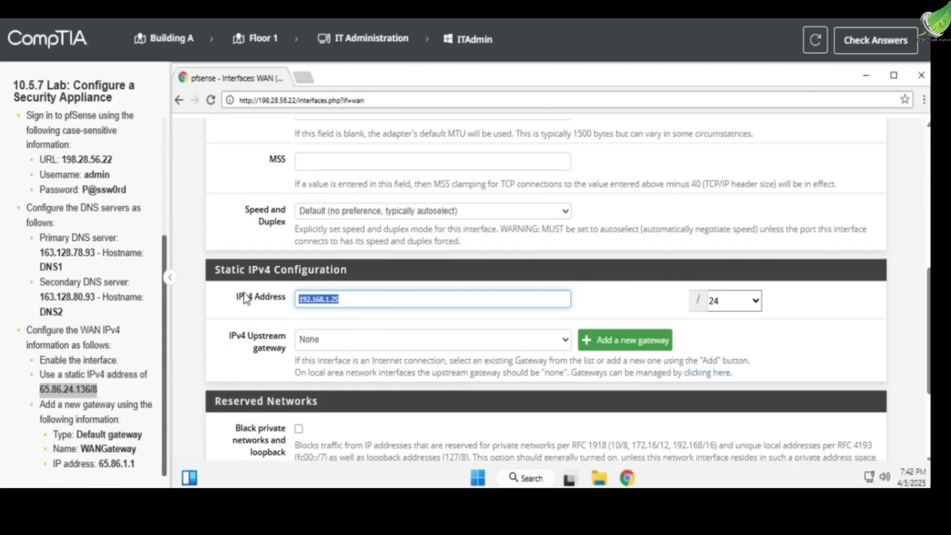
type("65.86.24.136")
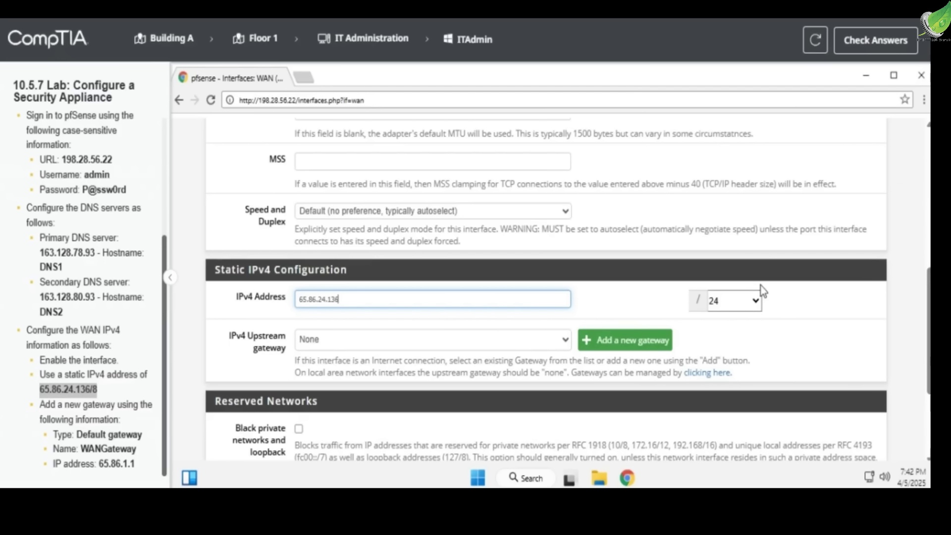
left_click(750, 300)
scroll(723, 147, "down", 5)
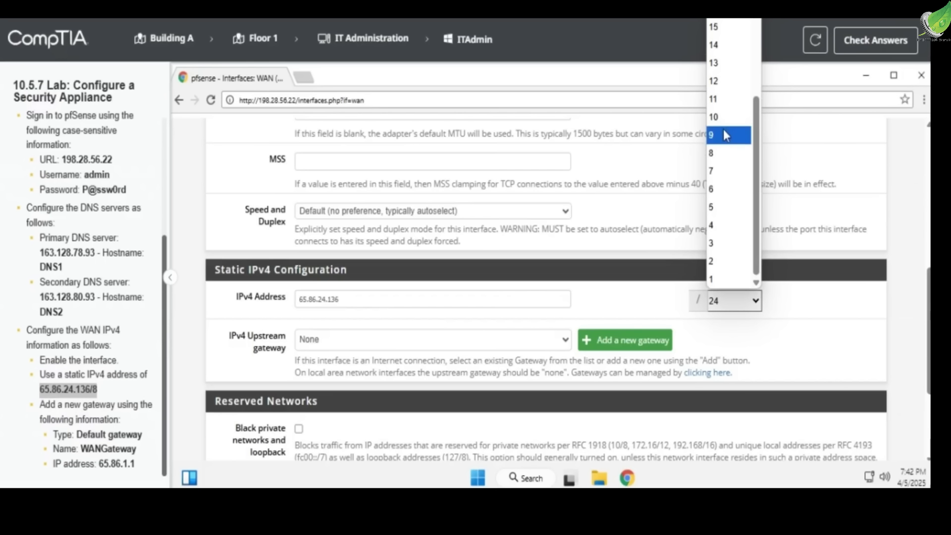
left_click(723, 153)
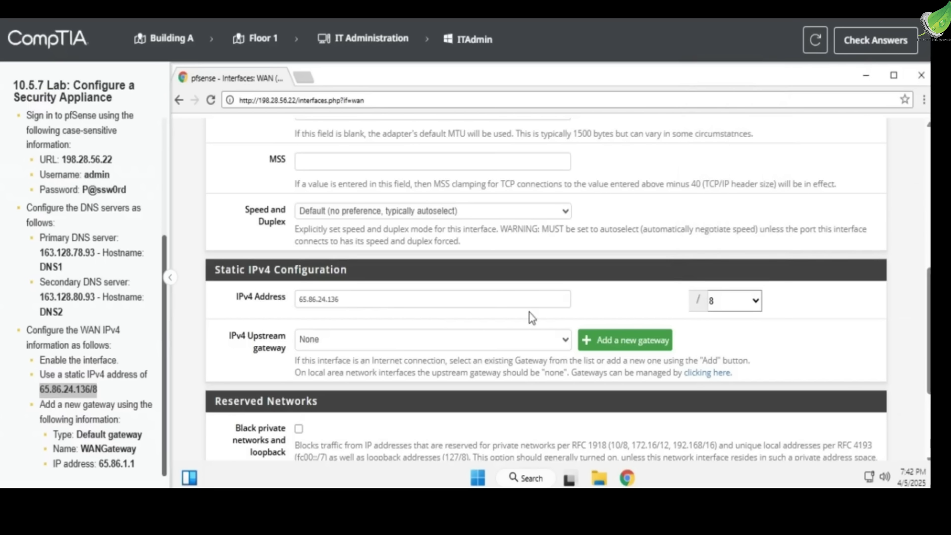
Add a new IPv4 upstream gateway named WANGateway with address 65.86.1.1, marked as the default gateway
left_click(589, 351)
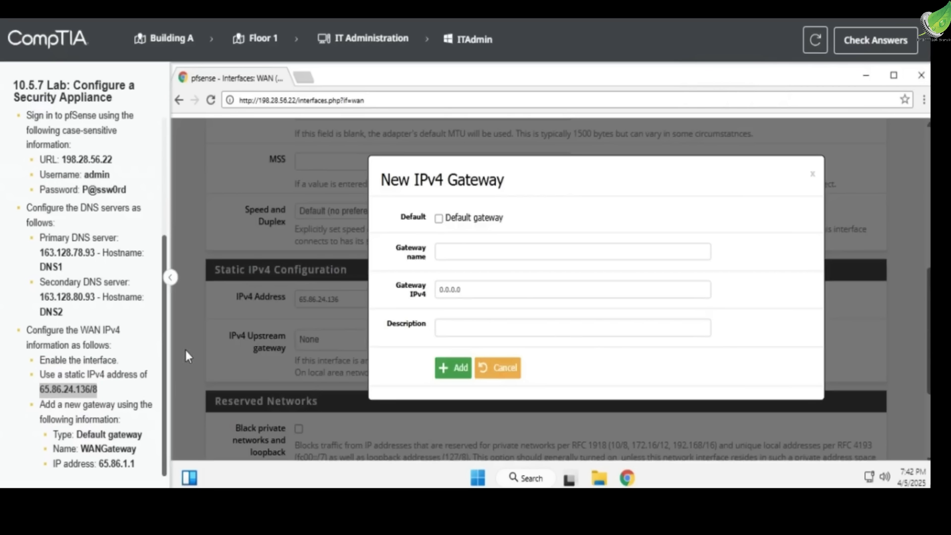
double_click(108, 448)
left_click(471, 218)
left_click(482, 251)
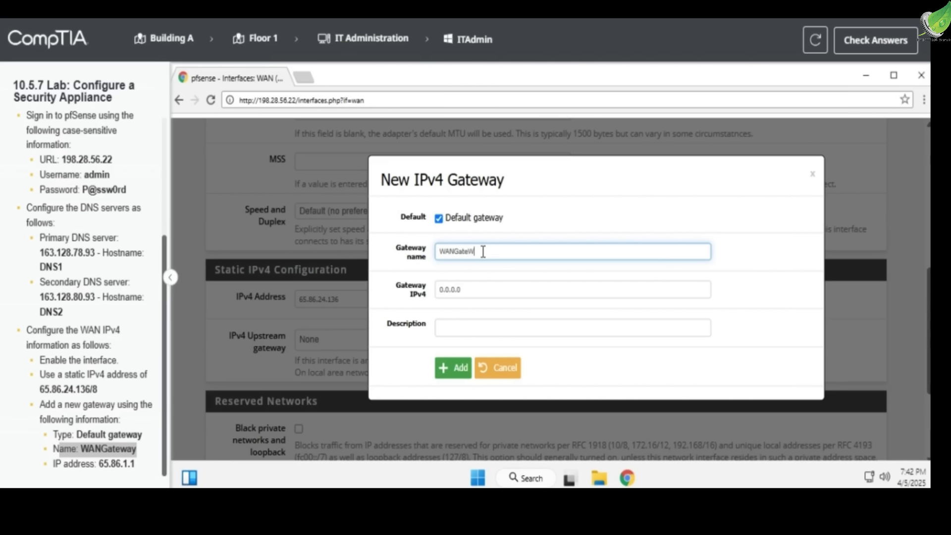
key("Tab")
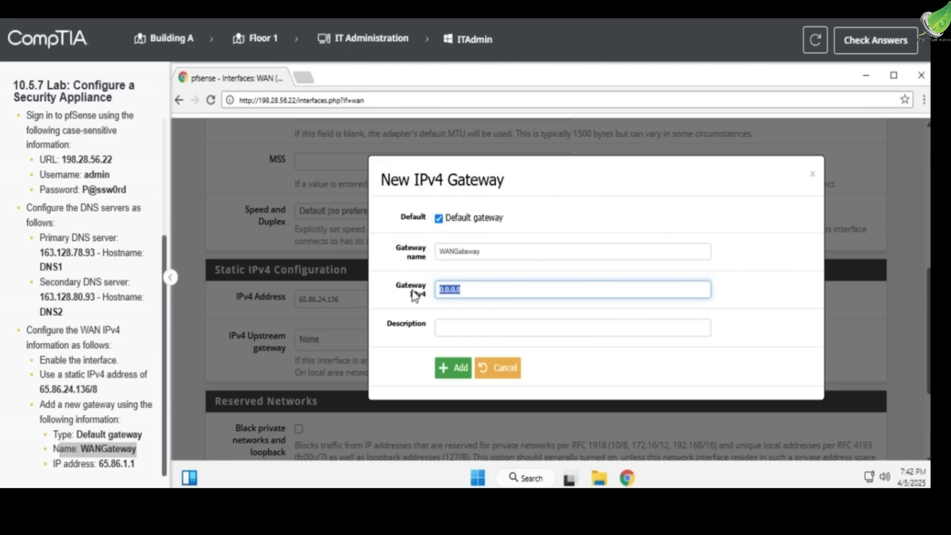
type("1.1")
left_click(460, 380)
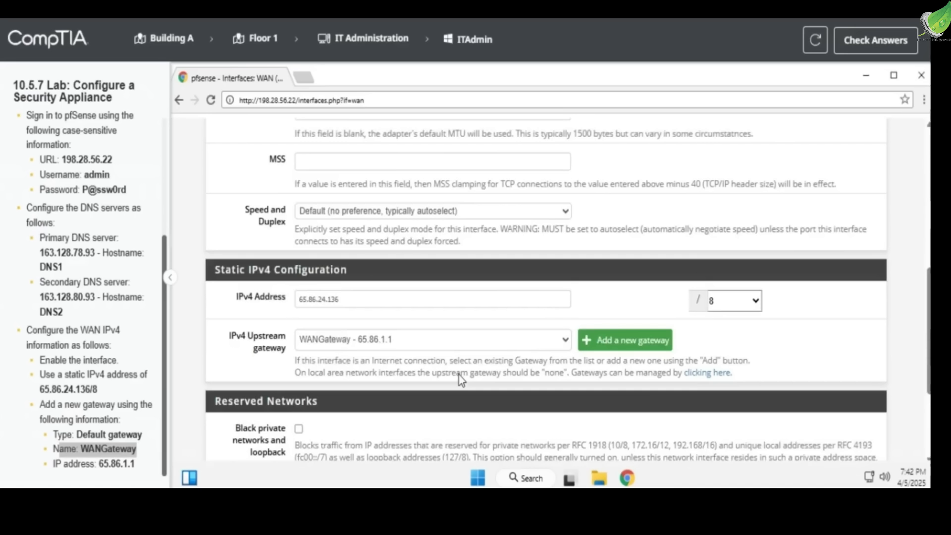
Save the WAN interface settings and apply the changes
scroll(490, 346, "down", 3)
left_click(318, 409)
left_click(806, 252)
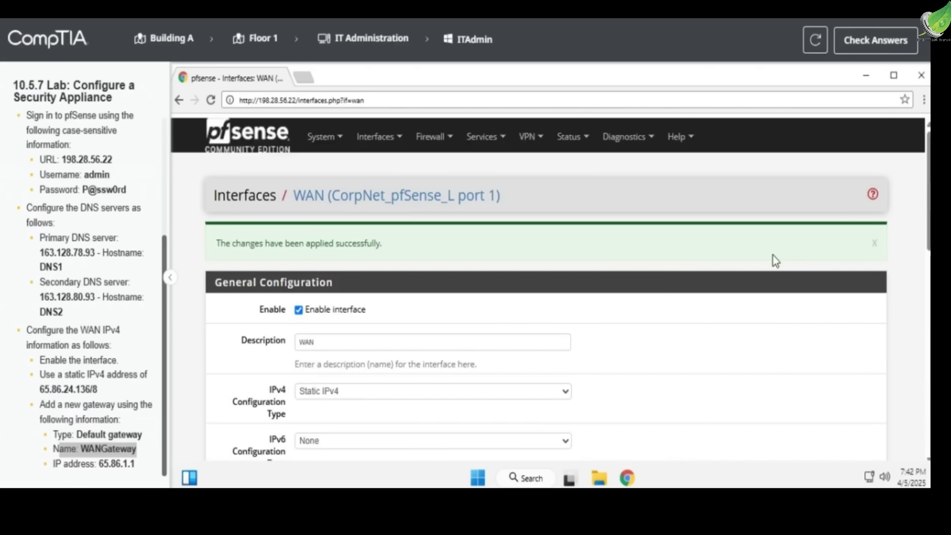
Review the applied WAN interface settings and submit the lab for answer checking
scroll(643, 294, "down", 10)
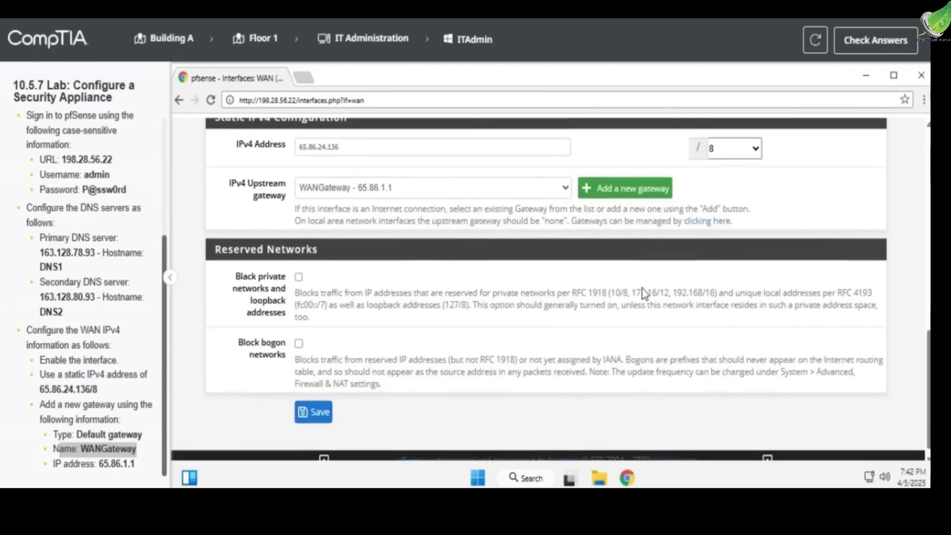
scroll(644, 294, "up", 1)
scroll(641, 288, "up", 10)
left_click(875, 40)
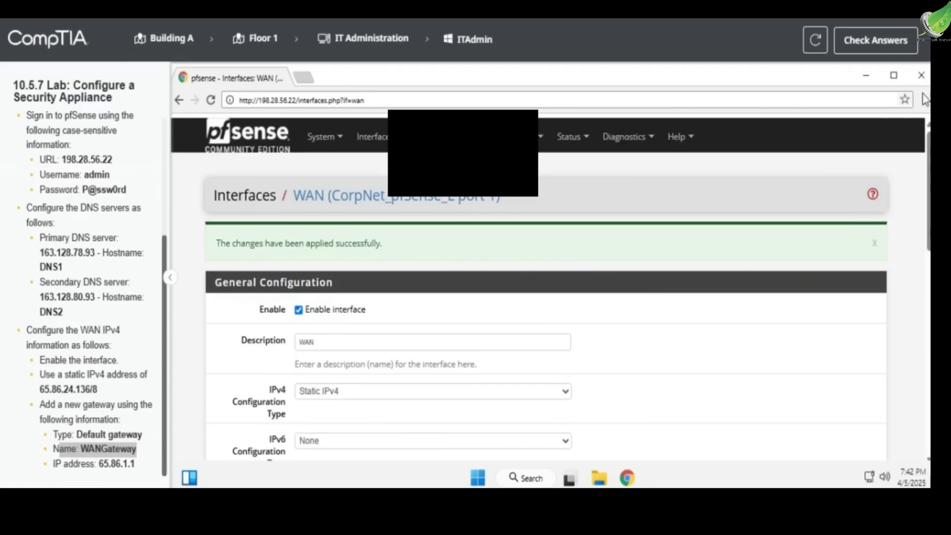